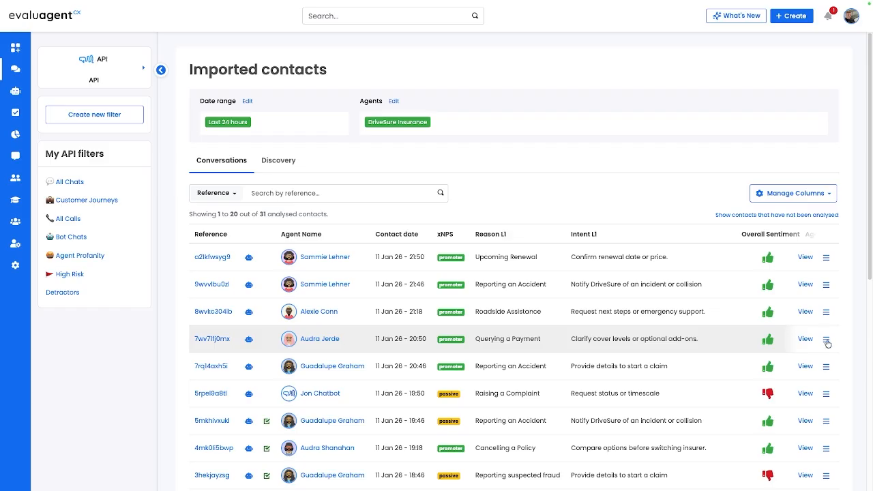
Step: Select the three imported contacts from 11 Jan 26 at 21:18, 20:50 and 20:46 and start assigning them to an evaluator
left_click(826, 339)
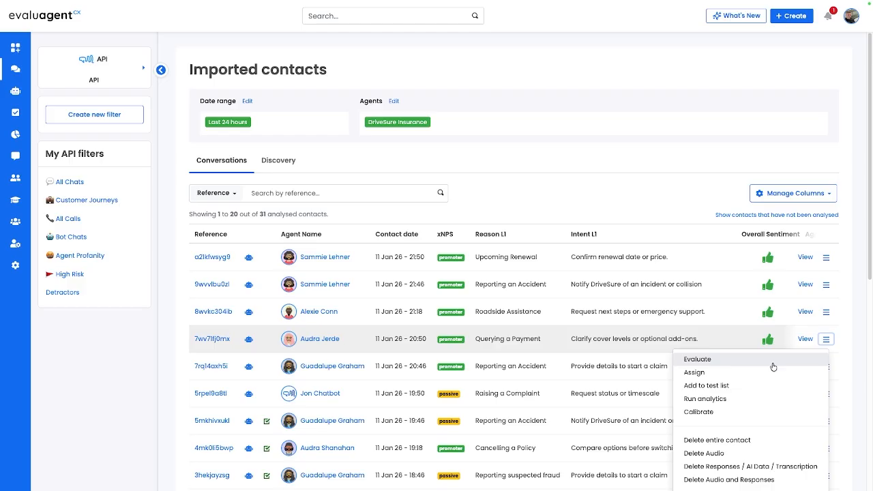
left_click(696, 372)
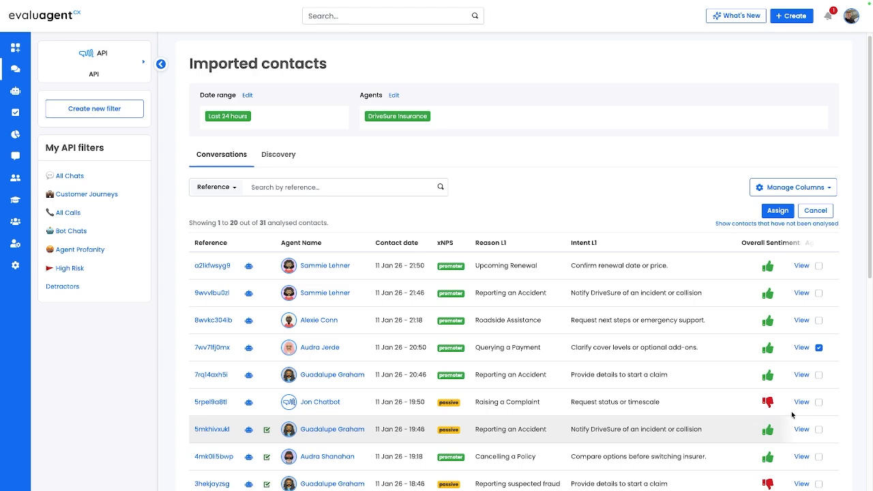
left_click(819, 320)
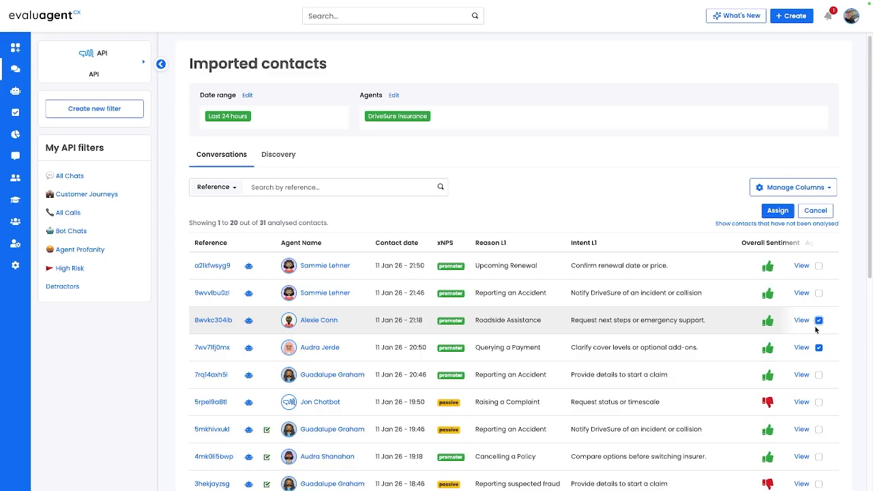
left_click(818, 375)
left_click(775, 212)
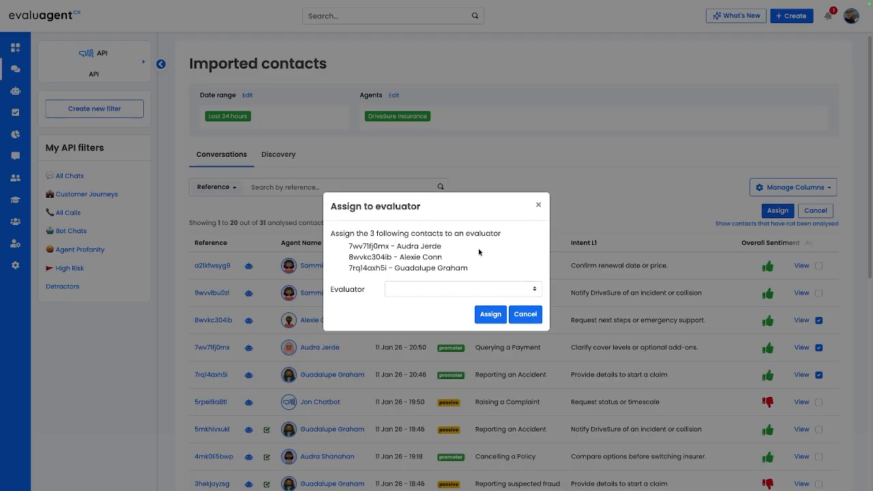
Step: Examine the available evaluators for the three contacts, leaving the assignment dialog without choosing one
left_click(534, 288)
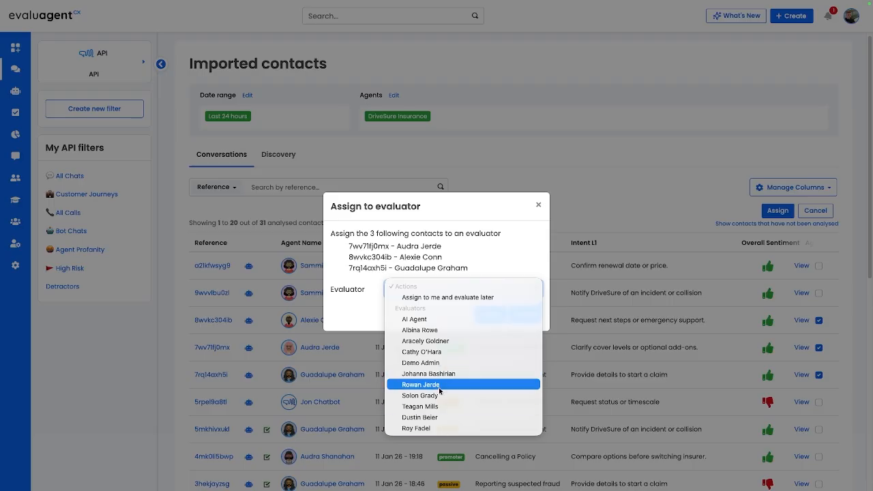
left_click(538, 203)
left_click(538, 204)
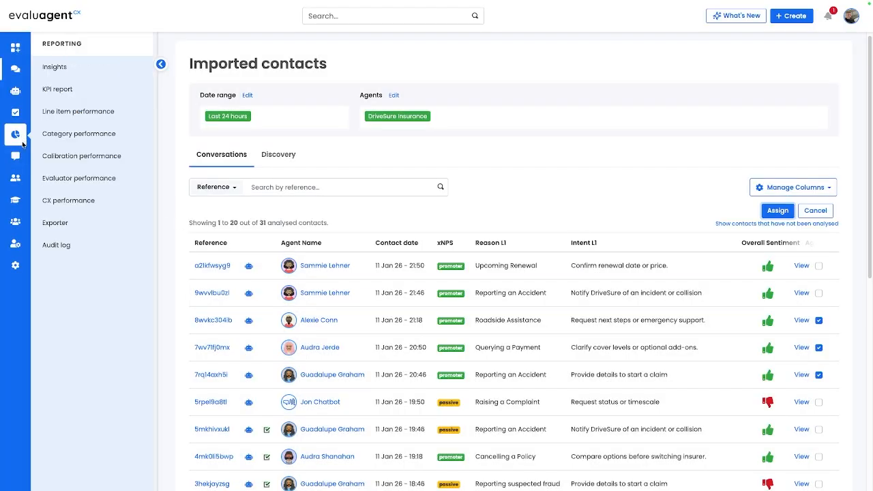
Step: View the list of contacts to evaluate
mouse_move(20, 119)
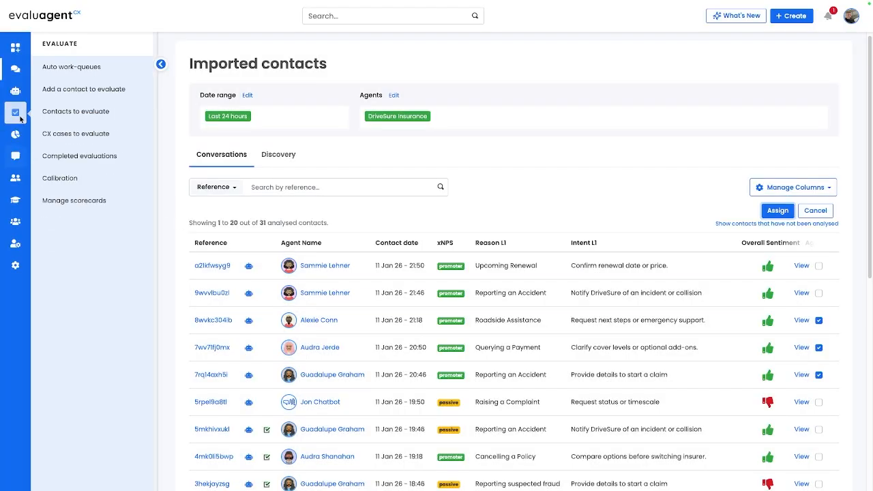
left_click(99, 123)
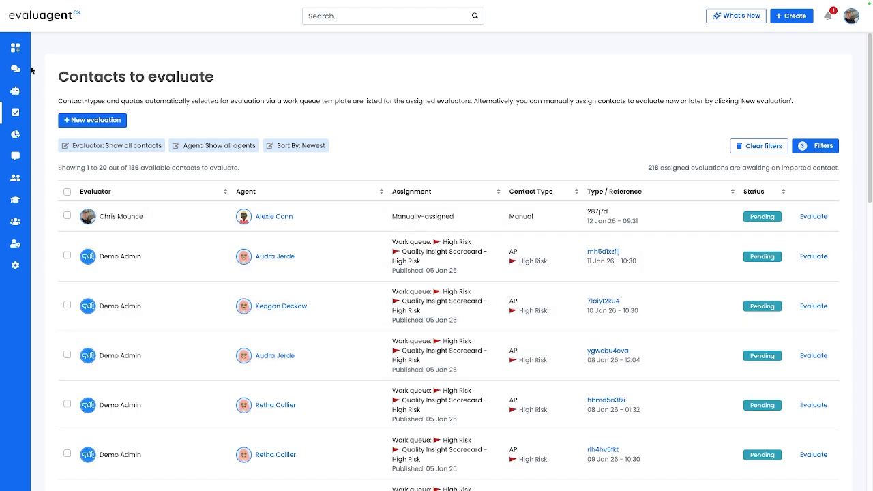
Step: Return to the imported API contacts and cancel the selection of contacts for assignment
mouse_move(15, 68)
left_click(80, 68)
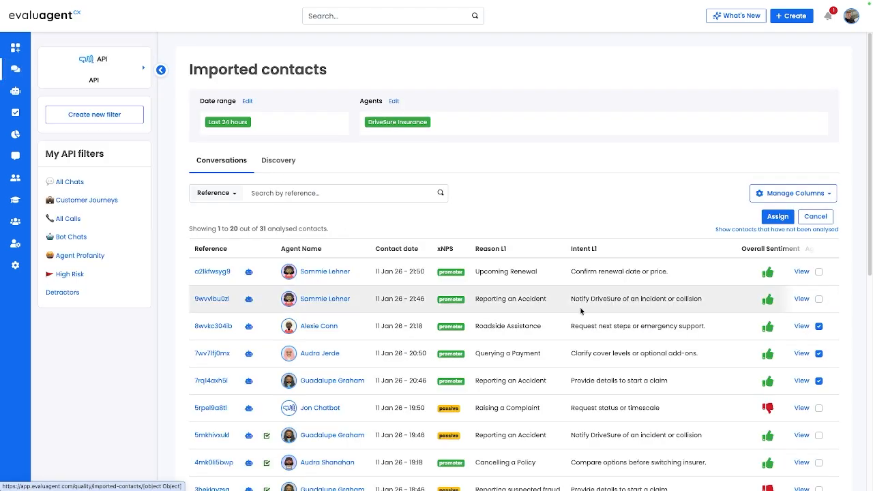
left_click(815, 217)
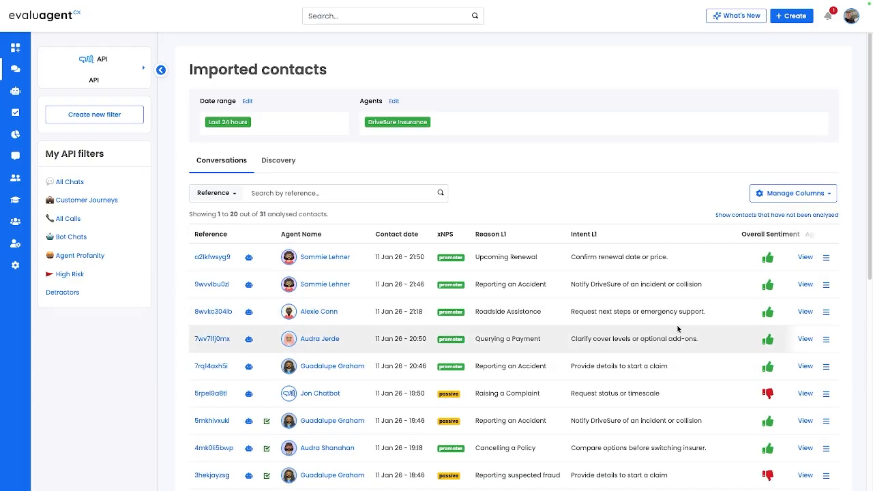
Step: Start evaluating the 21:18 Roadside Assistance contact in Call Evaluation mode with the DriveSure General Conversation Quality Scorecard
left_click(827, 312)
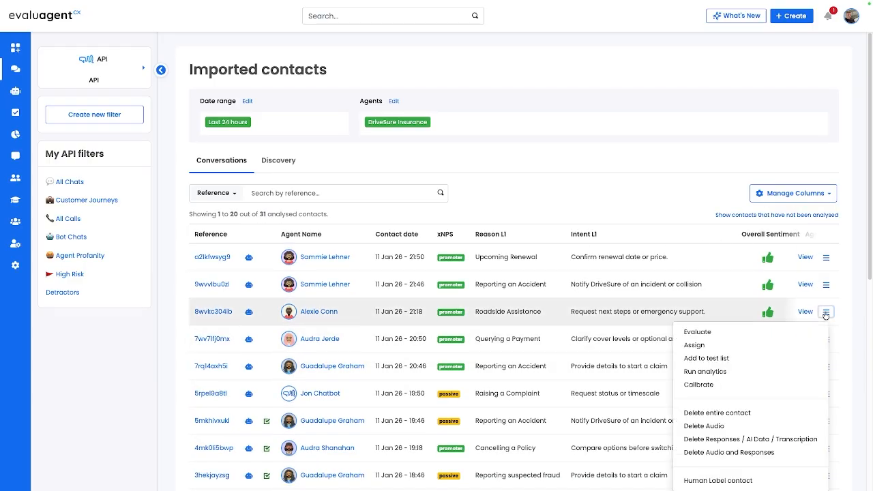
left_click(741, 335)
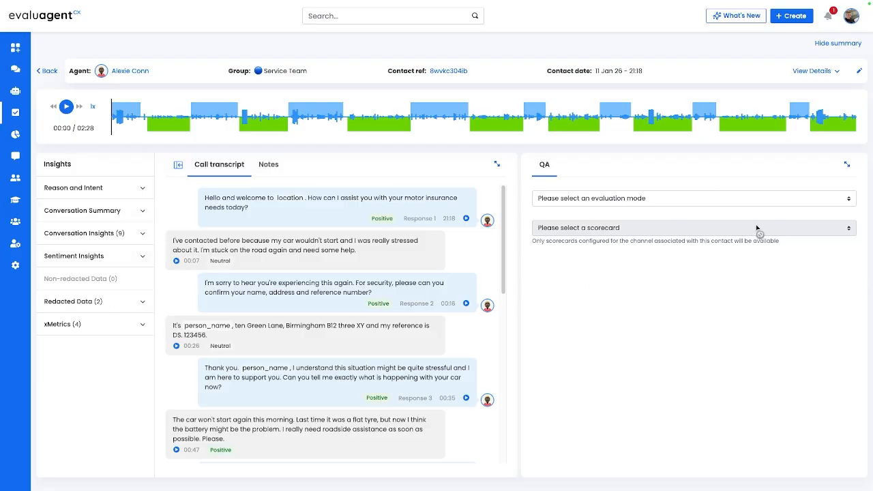
left_click(628, 197)
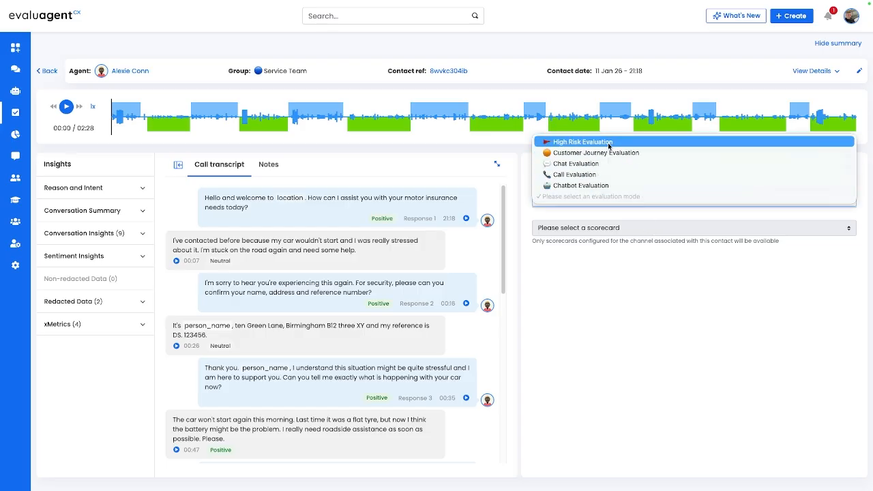
left_click(586, 175)
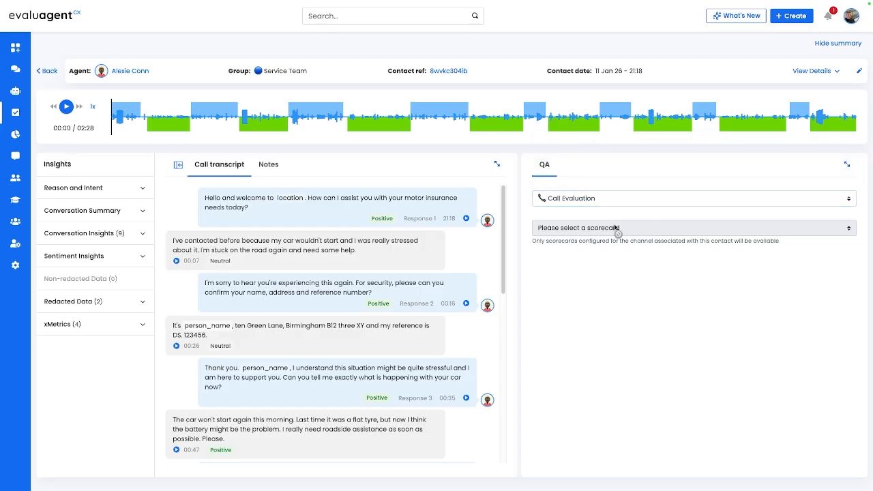
left_click(639, 228)
left_click(636, 265)
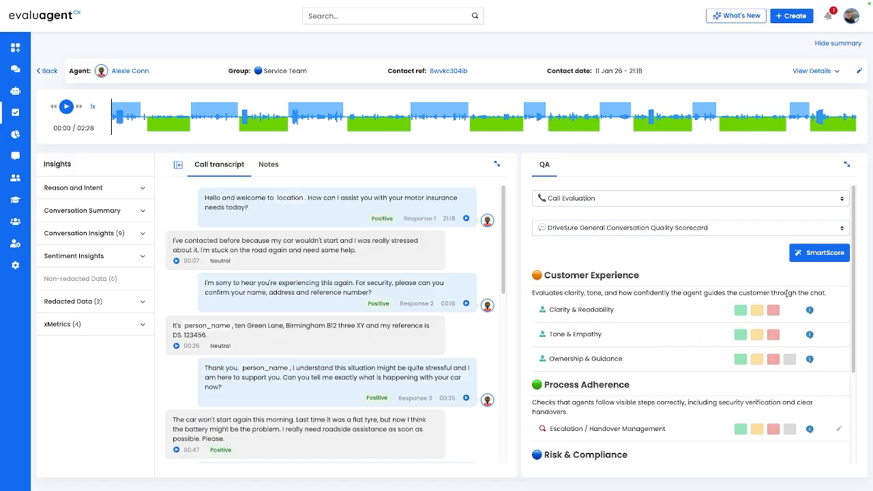
Step: Run SmartScore on the scorecard and review its line items down to Risk & Compliance
left_click(829, 255)
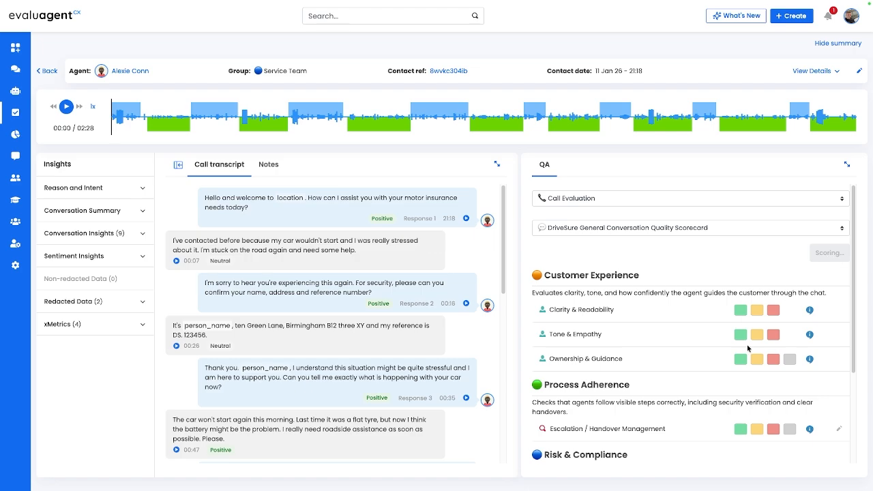
scroll(747, 348, "down", 2)
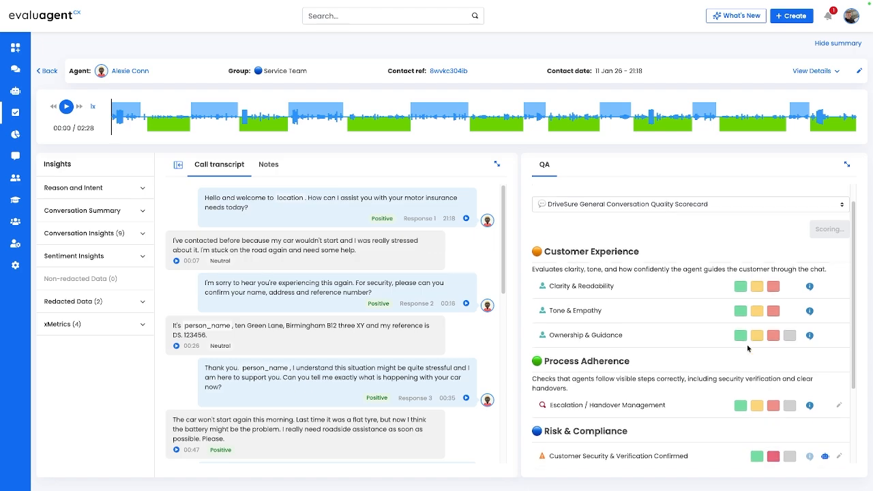
scroll(748, 349, "up", 2)
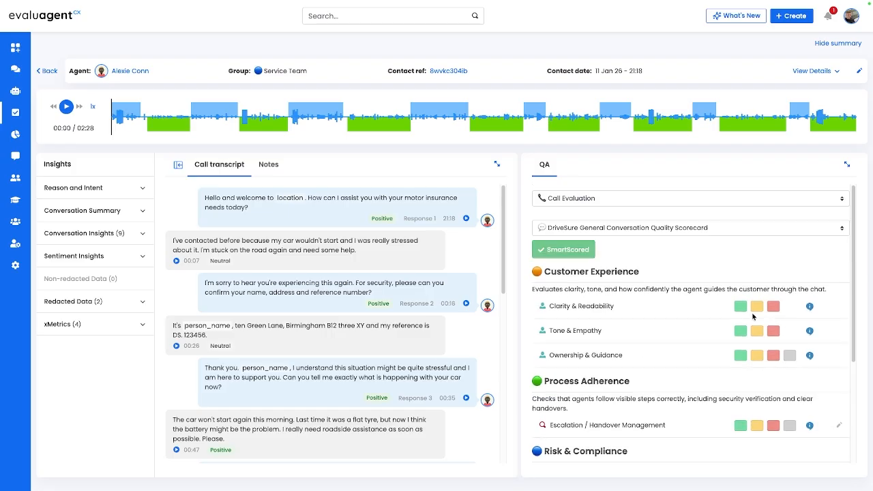
scroll(646, 365, "down", 1)
scroll(646, 365, "up", 1)
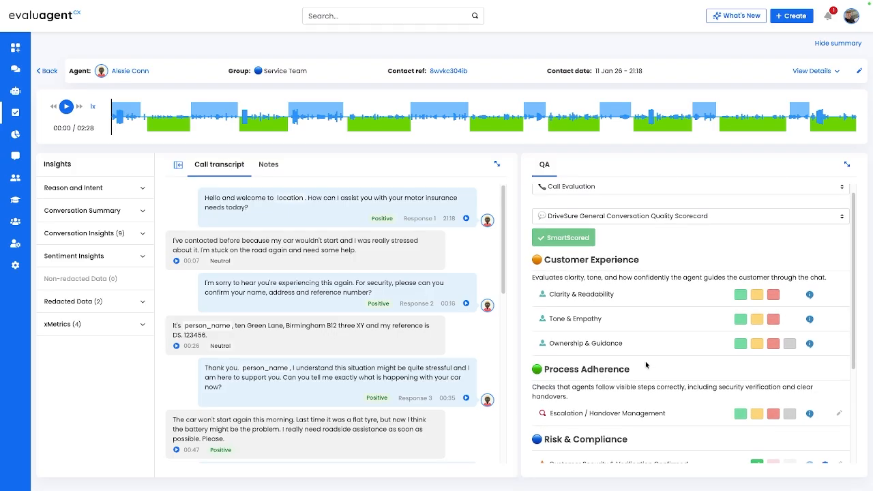
scroll(646, 365, "down", 1)
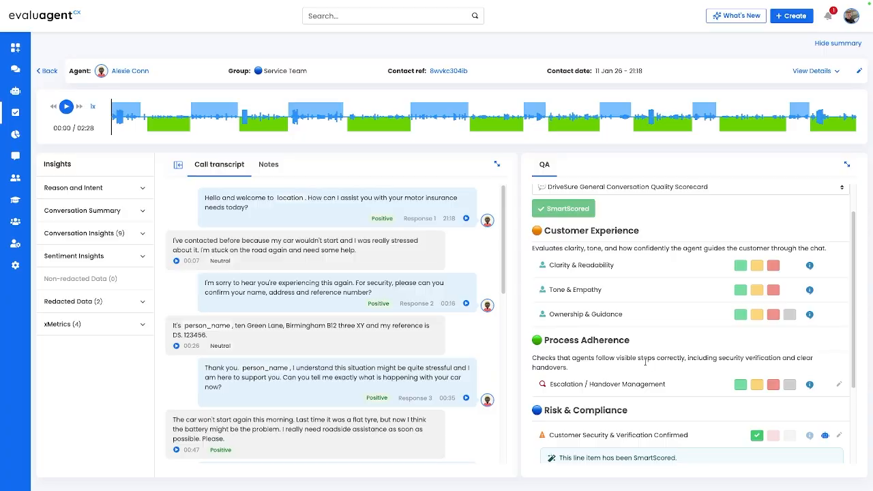
scroll(646, 363, "down", 1)
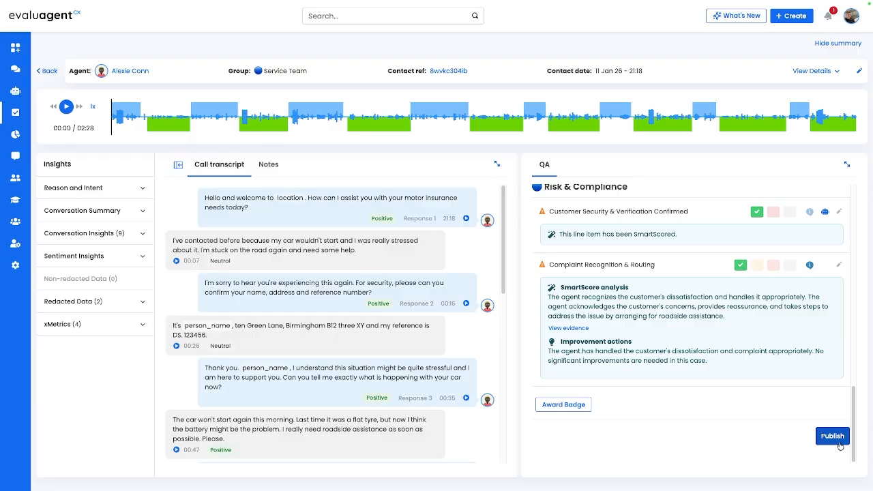
Step: Publish the evaluation and review its quality score, category results and line items
left_click(840, 444)
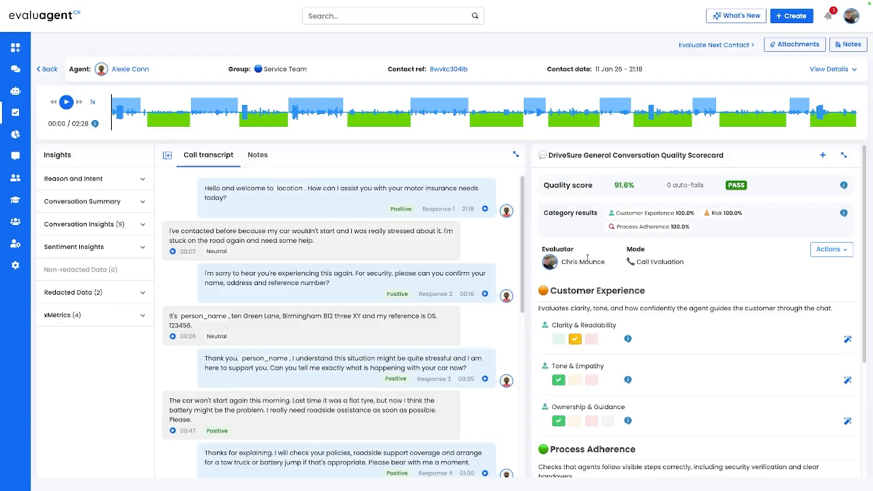
scroll(694, 393, "down", 2)
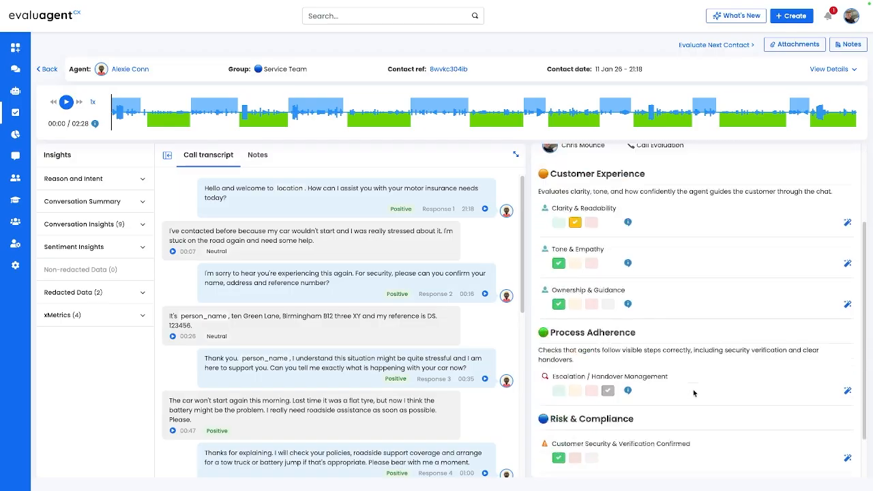
scroll(694, 393, "up", 3)
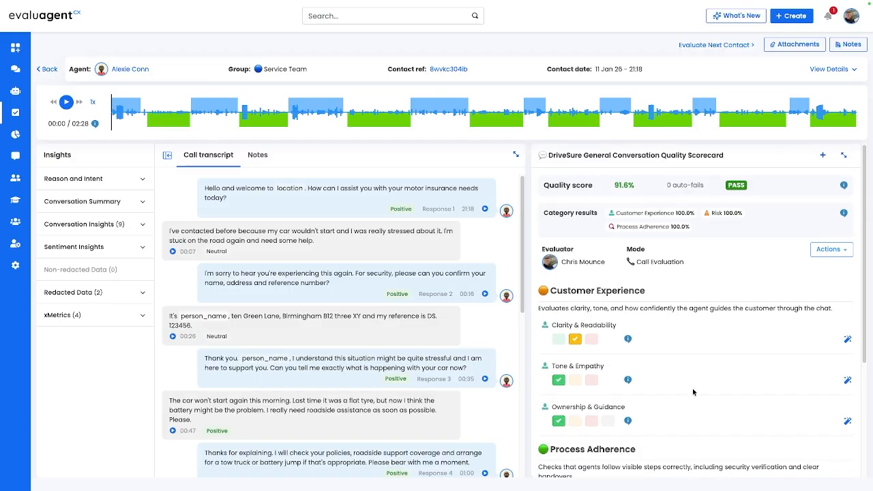
Step: Award the Gold Star Award badge to the published evaluation
left_click(846, 252)
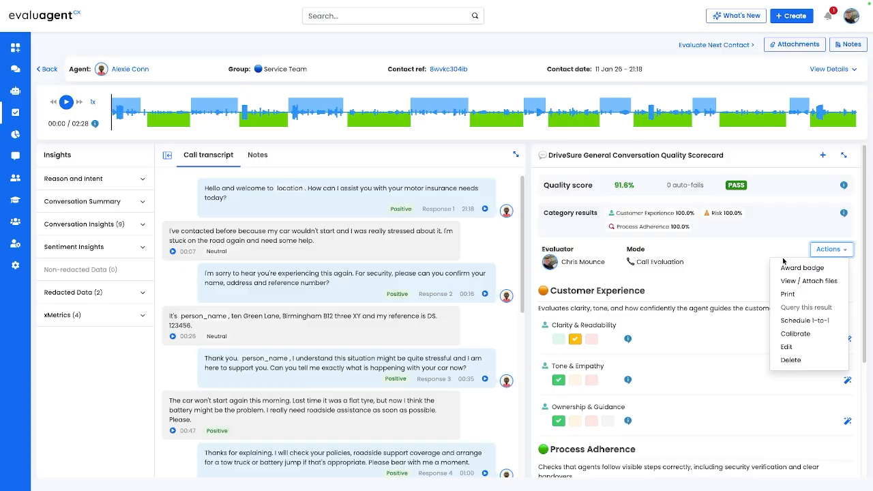
left_click(803, 267)
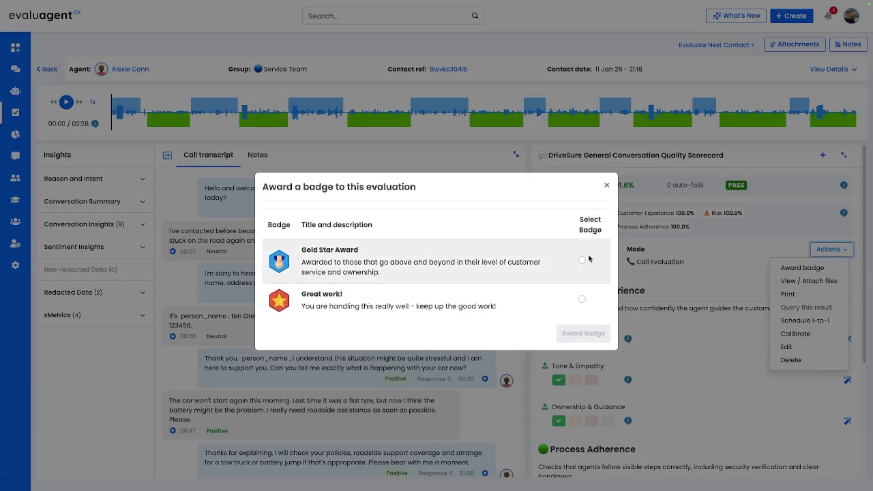
left_click(582, 260)
left_click(582, 333)
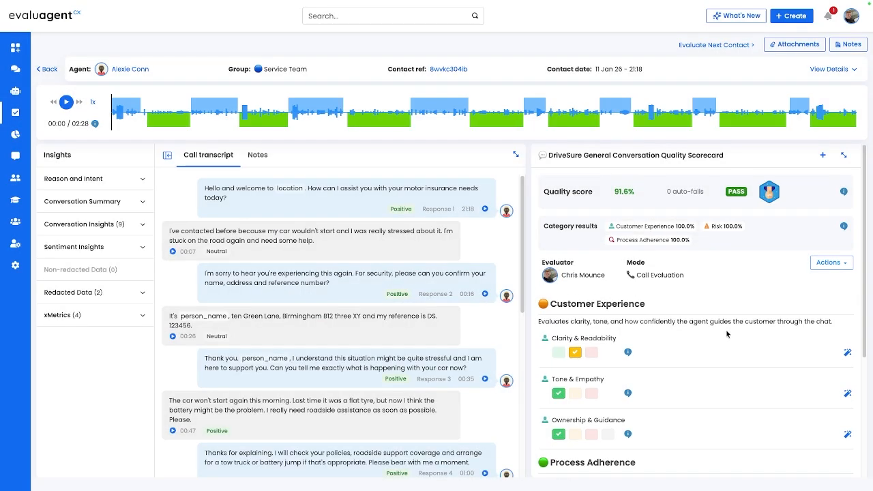
left_click(844, 262)
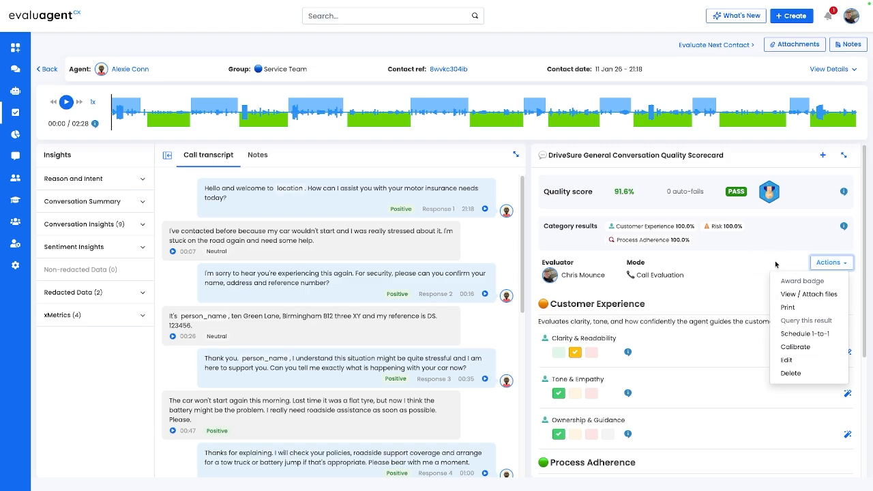
left_click(736, 267)
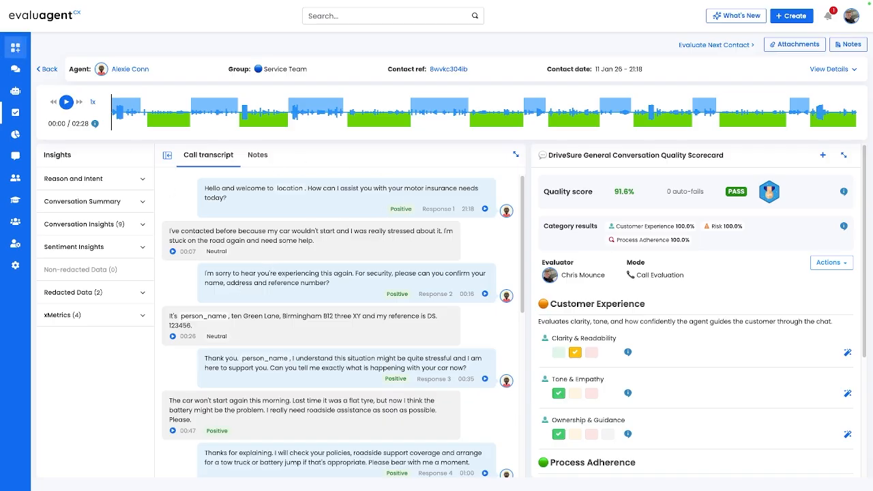
Step: Go to the Trends dashboard and create a new contact from there to open the form for adding a contact to evaluate
left_click(15, 47)
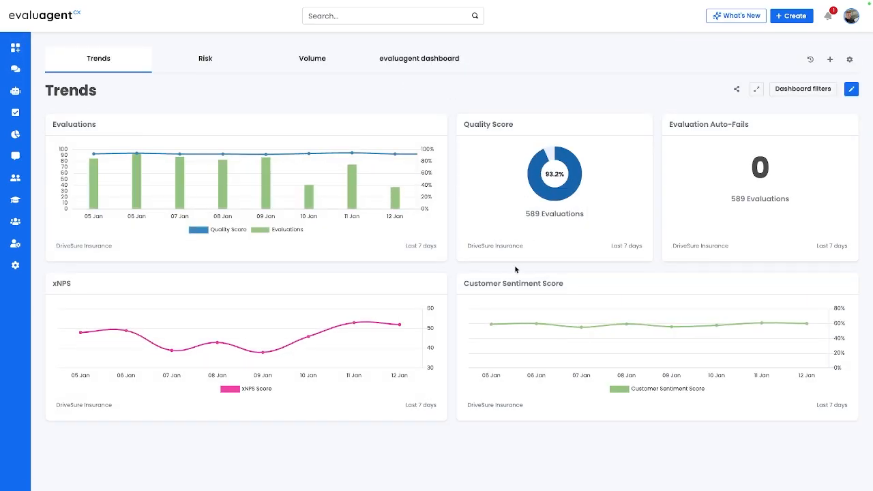
left_click(791, 19)
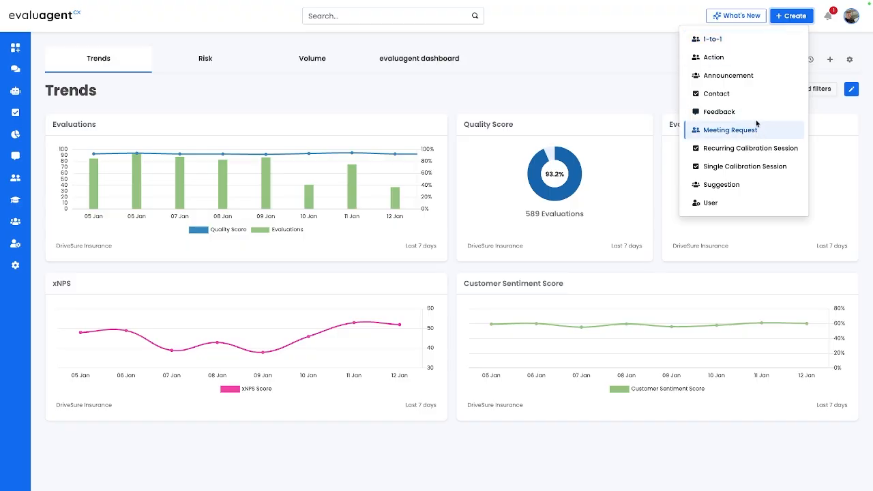
left_click(702, 93)
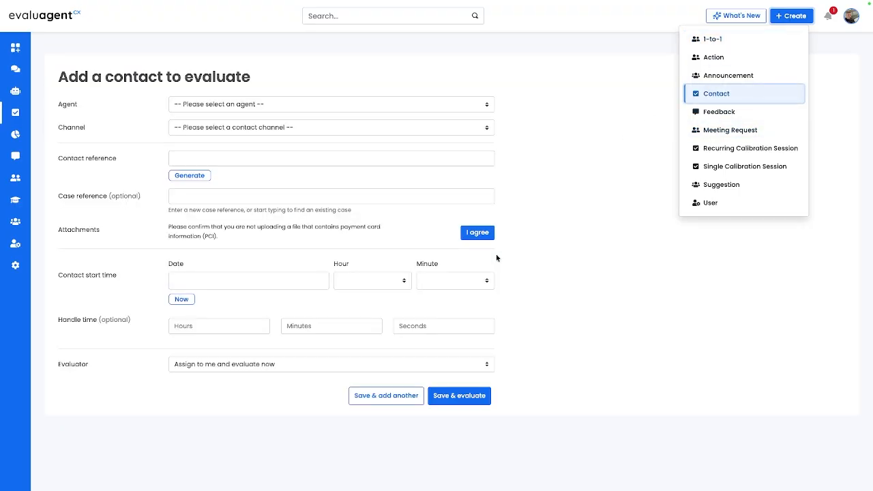
left_click(619, 102)
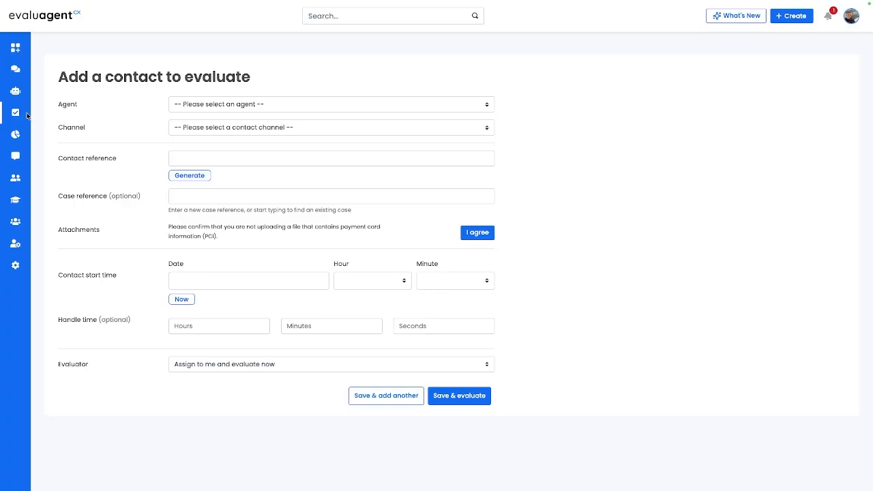
Step: Set the contact's agent to the first Service Team member, choose Telephony as the channel and generate a contact reference
mouse_move(15, 113)
left_click(253, 106)
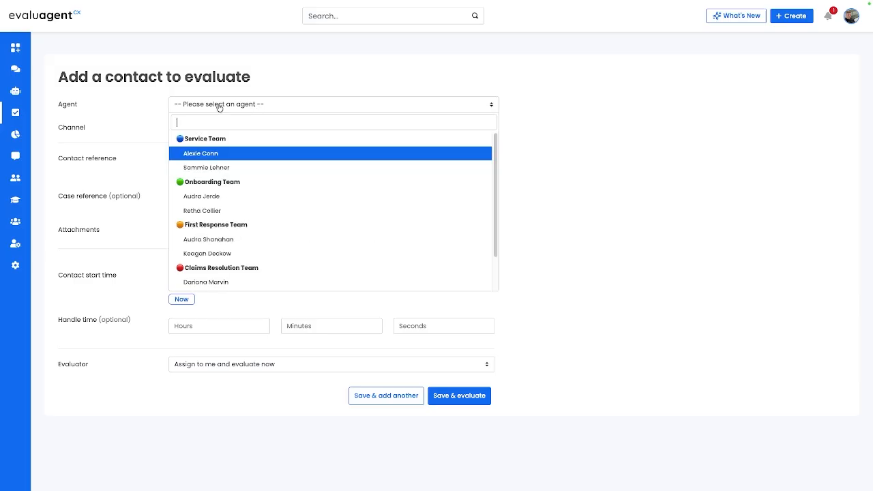
left_click(225, 155)
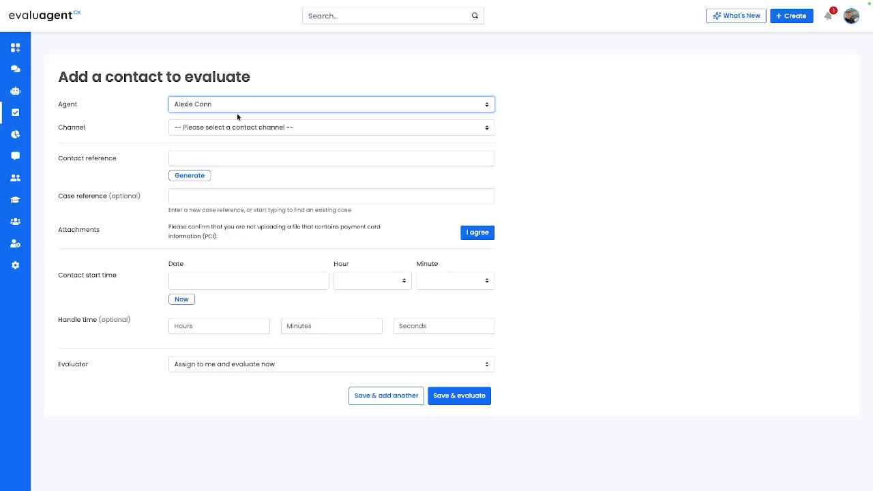
left_click(237, 127)
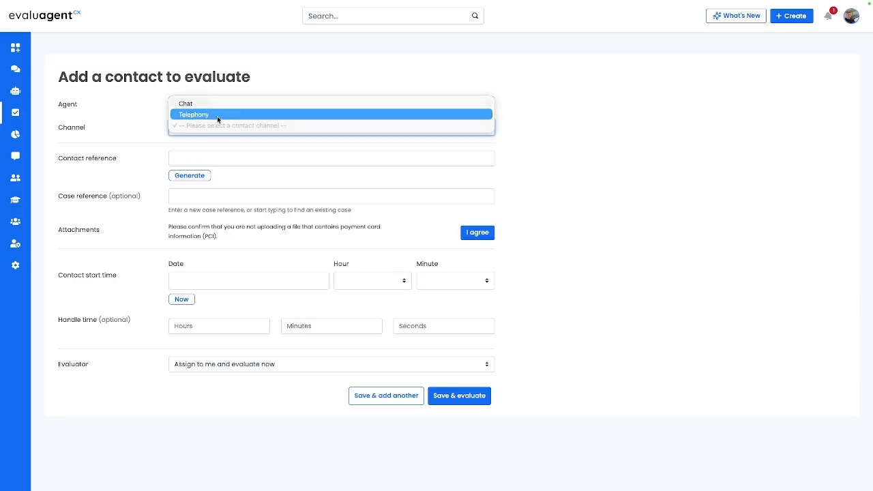
left_click(217, 116)
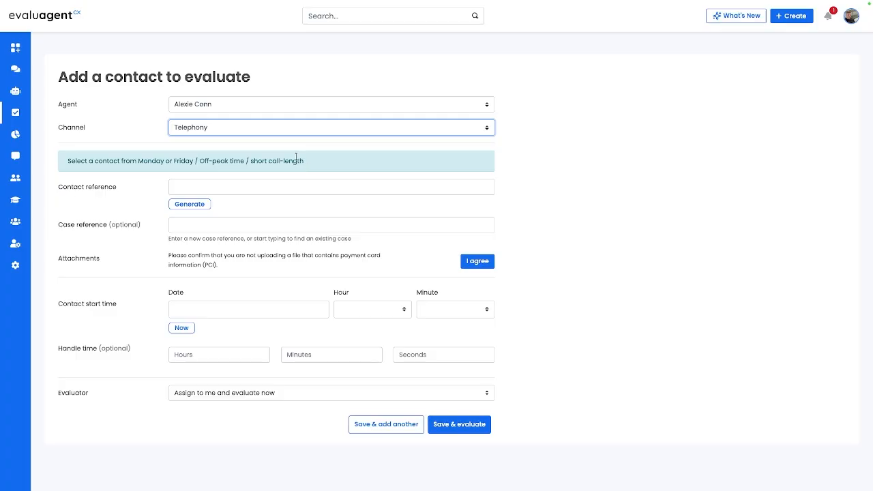
left_click(189, 204)
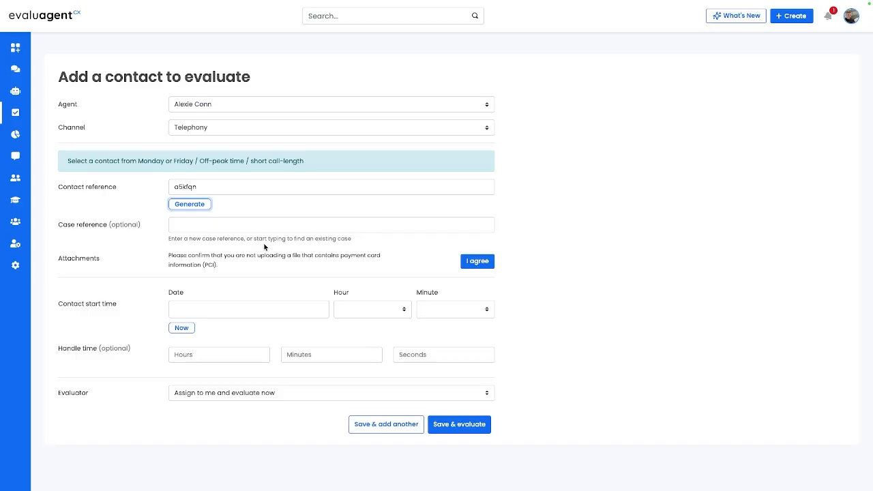
Step: Agree to the payment card information notice and attach sample_call.mp3 to the contact
left_click(474, 262)
left_click(471, 264)
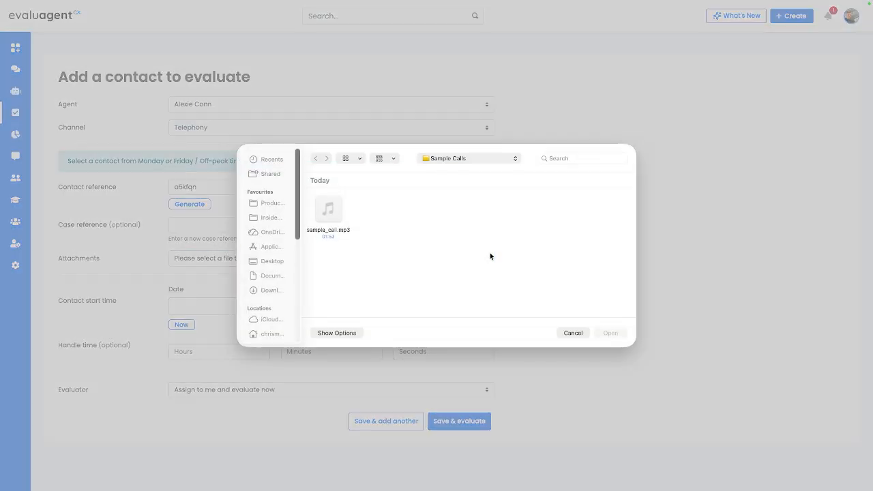
double_click(329, 211)
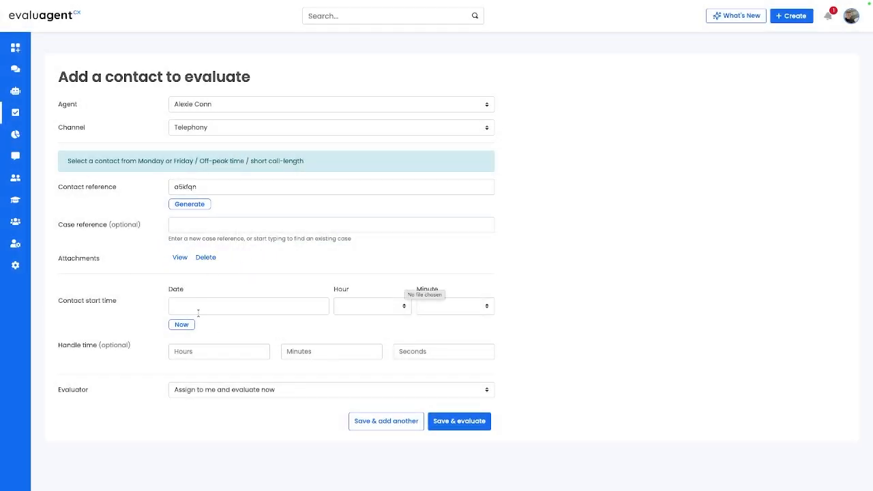
Step: Set the contact start time to the current date and time, and save the contact with Assign to me and evaluate now
left_click(182, 324)
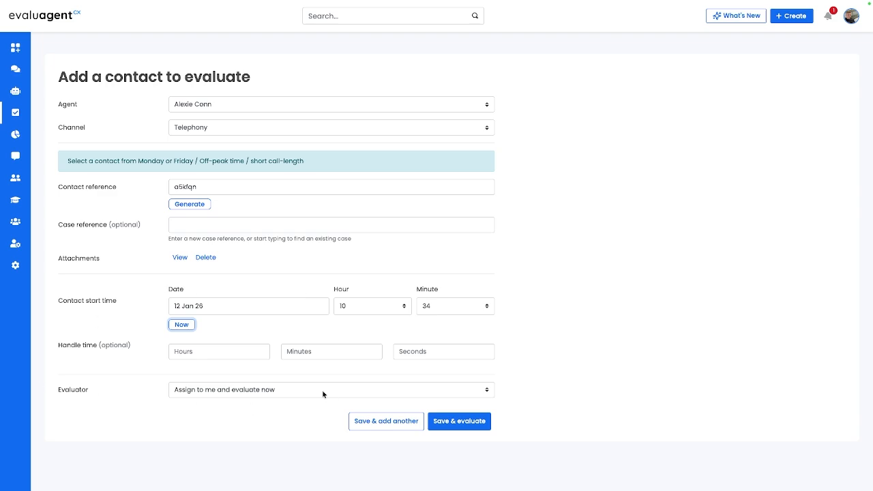
left_click(267, 389)
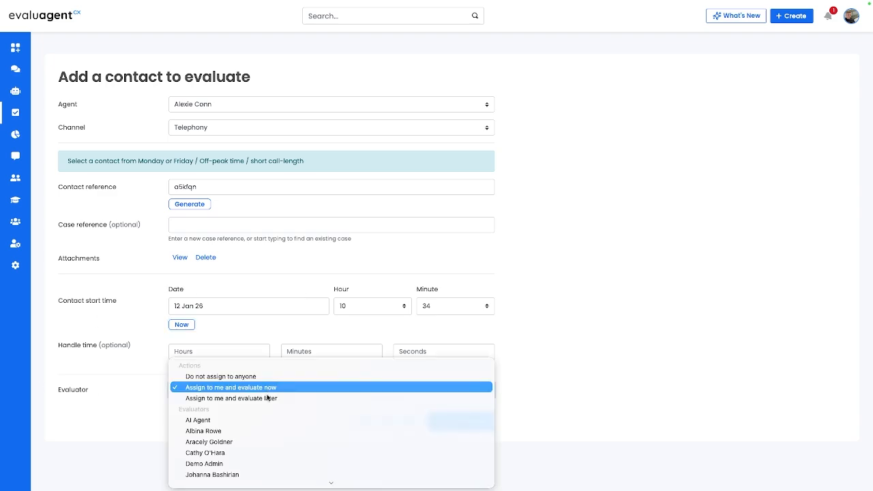
left_click(155, 396)
left_click(470, 429)
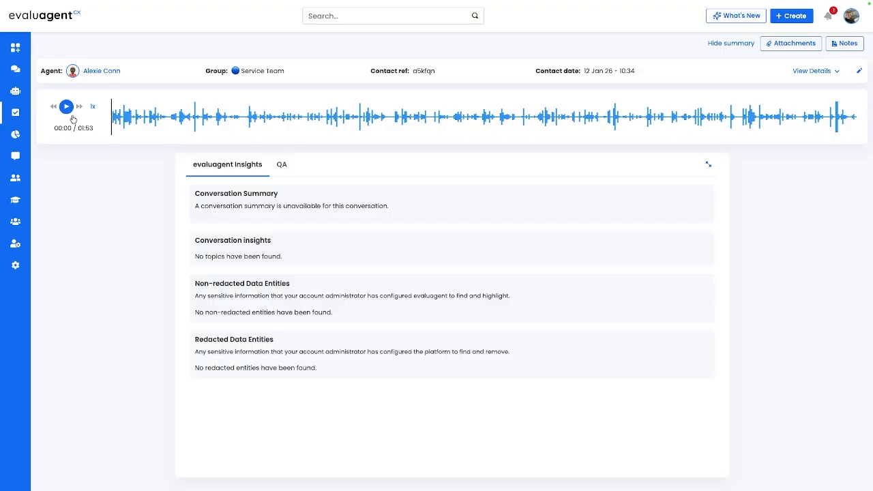
Step: Start the contact's QA in Call Evaluation mode with the DriveSure General Conversation Quality Scorecard
left_click(283, 165)
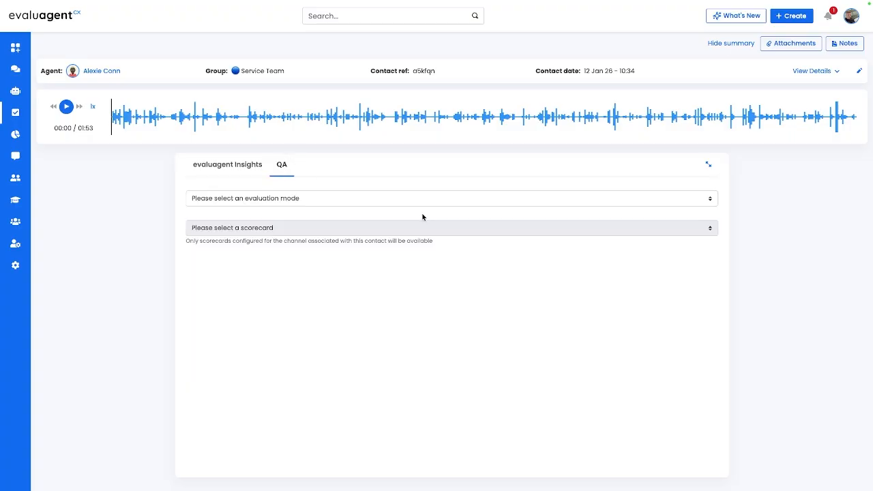
left_click(283, 198)
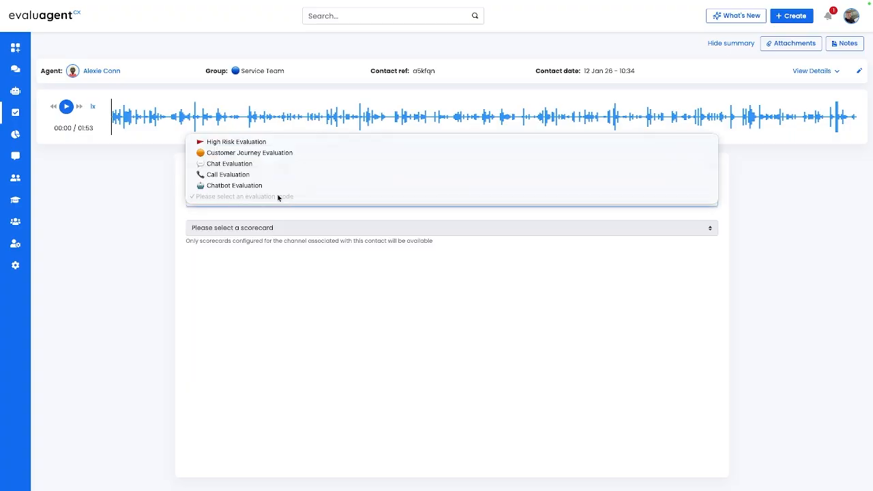
left_click(258, 175)
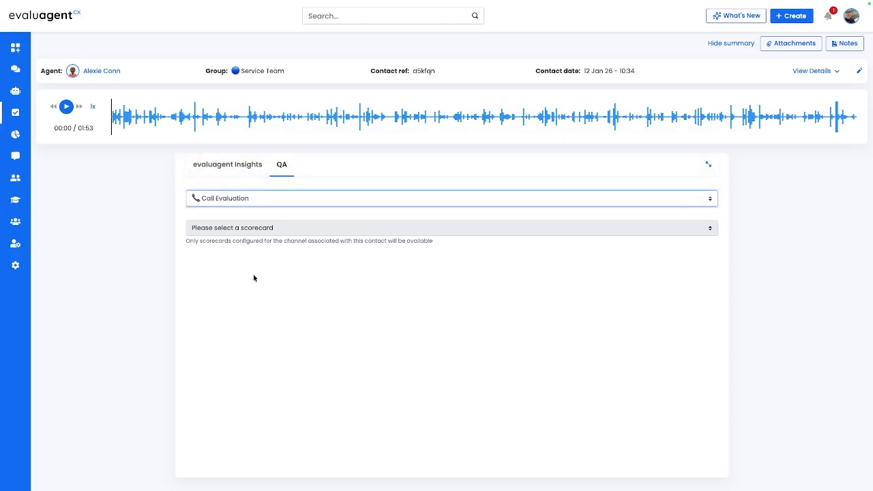
left_click(265, 229)
left_click(275, 264)
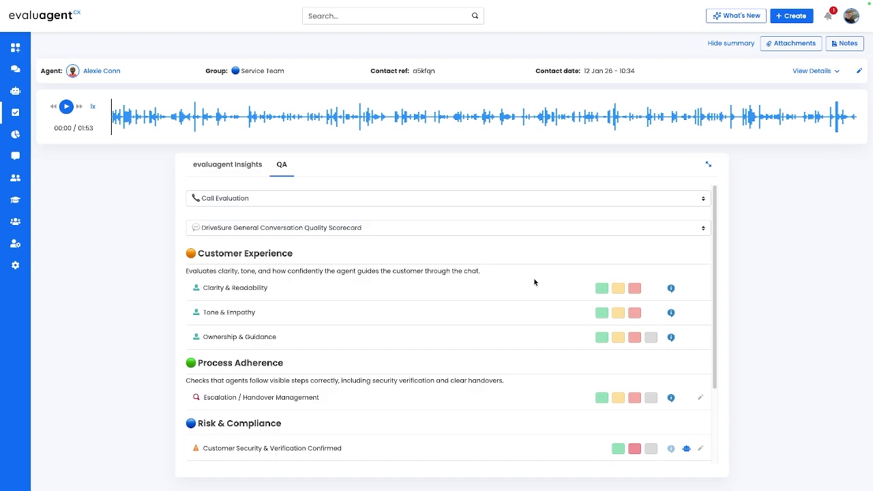
Step: Score Clarity & Readability, Ownership & Guidance and Escalation / Handover Management green, and Tone & Empathy amber
left_click(601, 288)
left_click(617, 341)
scroll(607, 368, "down", 1)
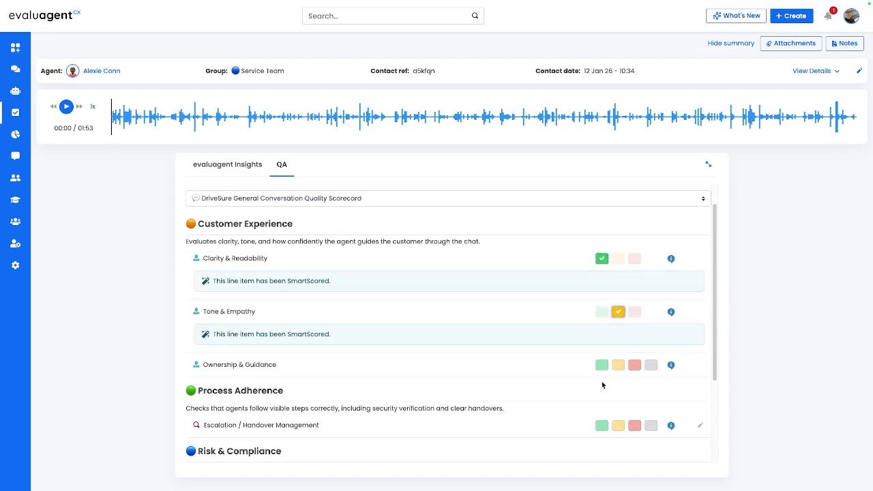
left_click(602, 363)
scroll(600, 409, "down", 1)
left_click(602, 435)
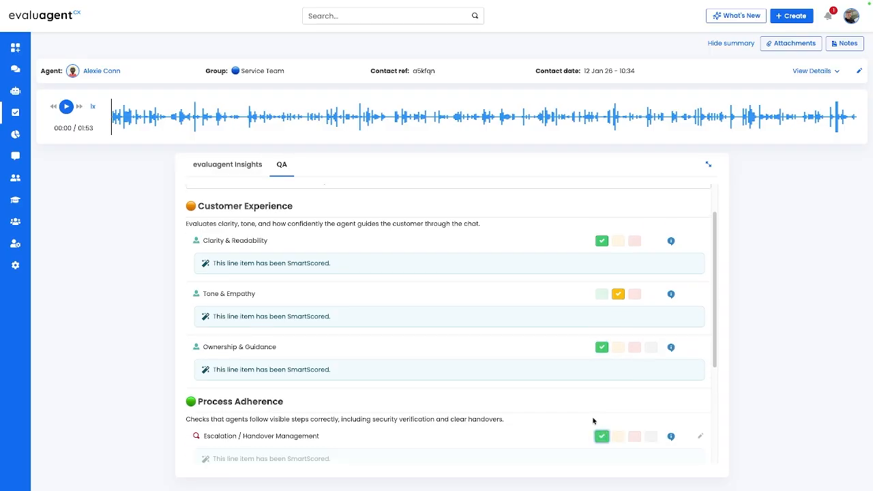
Step: Score both Risk & Compliance line items green and try to publish the evaluation
scroll(587, 409, "down", 5)
left_click(617, 363)
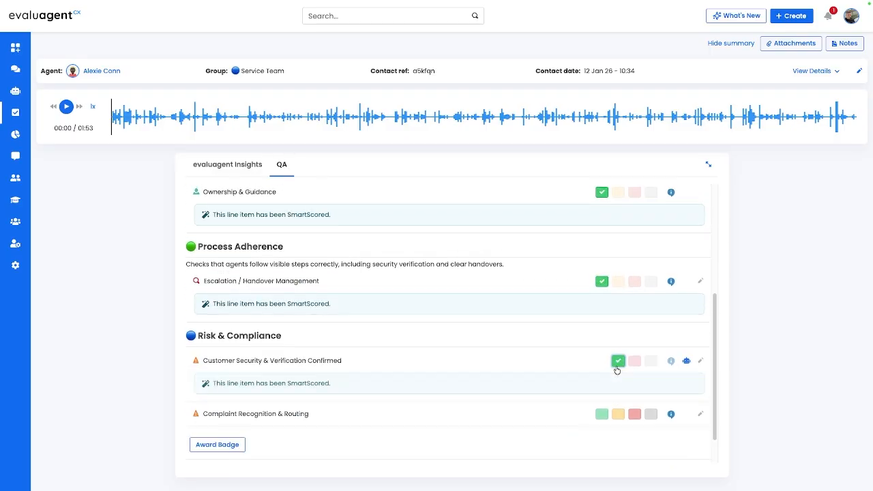
left_click(602, 414)
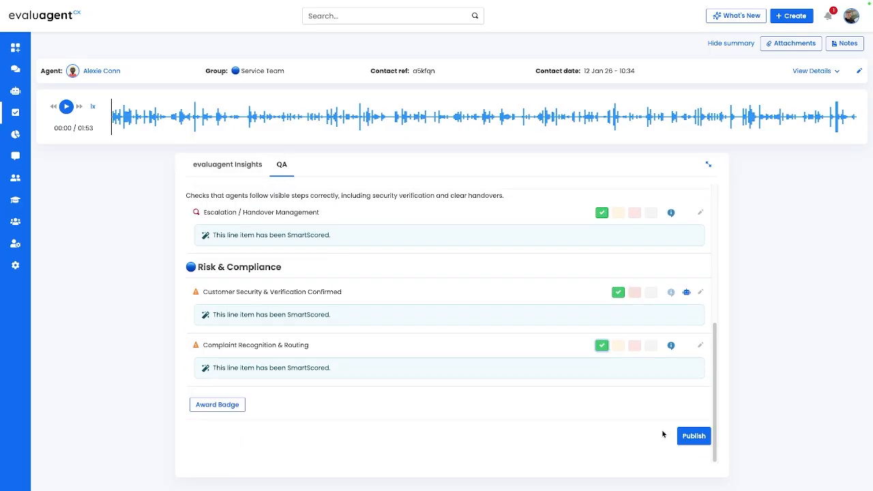
left_click(703, 437)
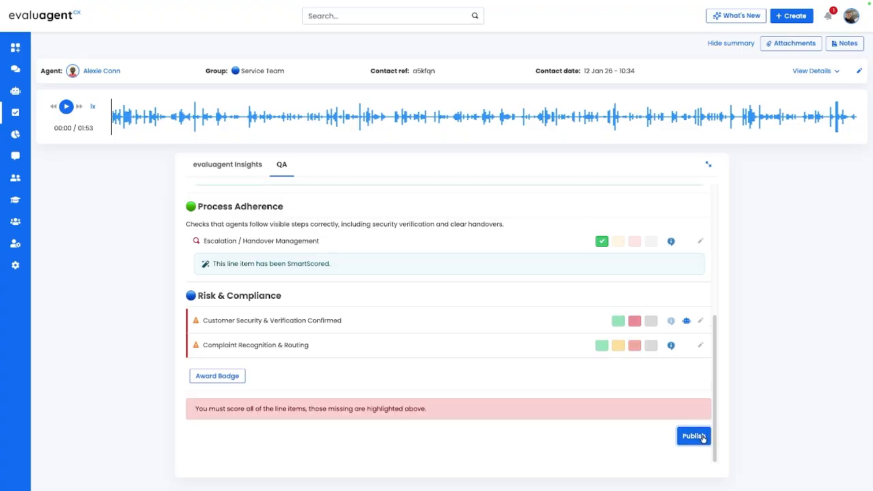
Step: Score Customer Security & Verification Confirmed and Complaint Recognition & Routing green and publish the evaluation
left_click(618, 321)
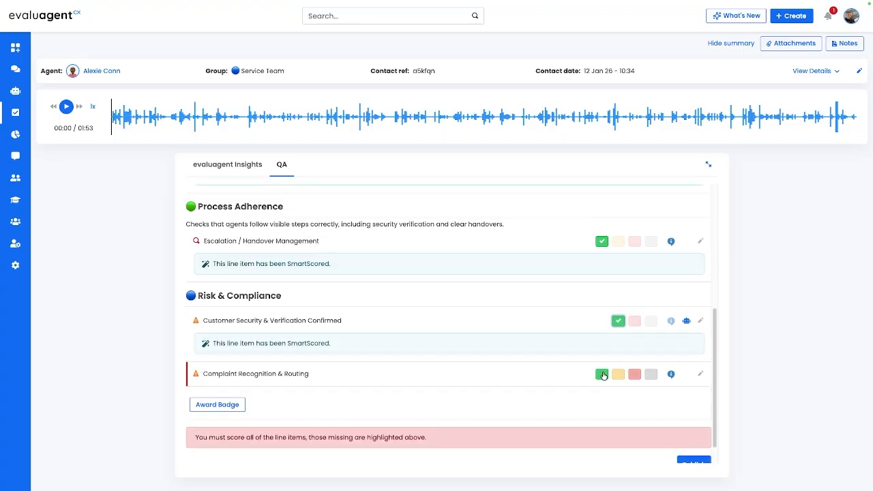
left_click(603, 375)
left_click(694, 436)
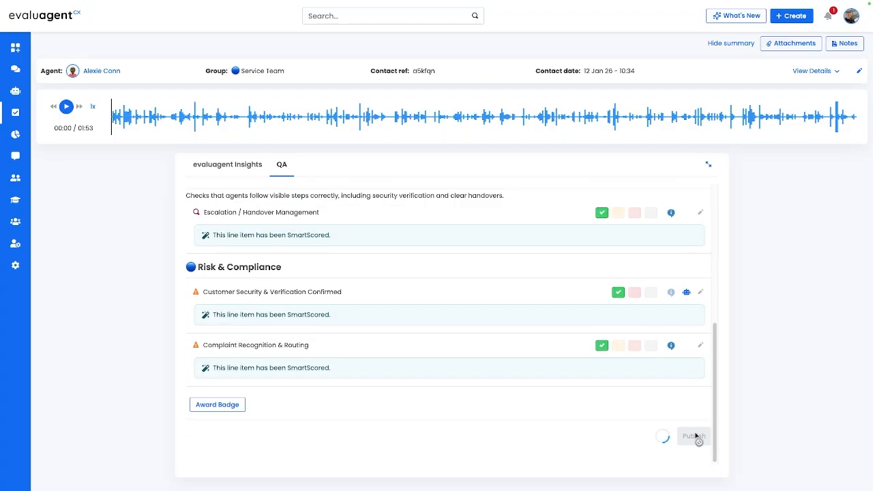
Step: Review the published call evaluation's line items and quality score, and check which actions are available for it
scroll(487, 337, "down", 3)
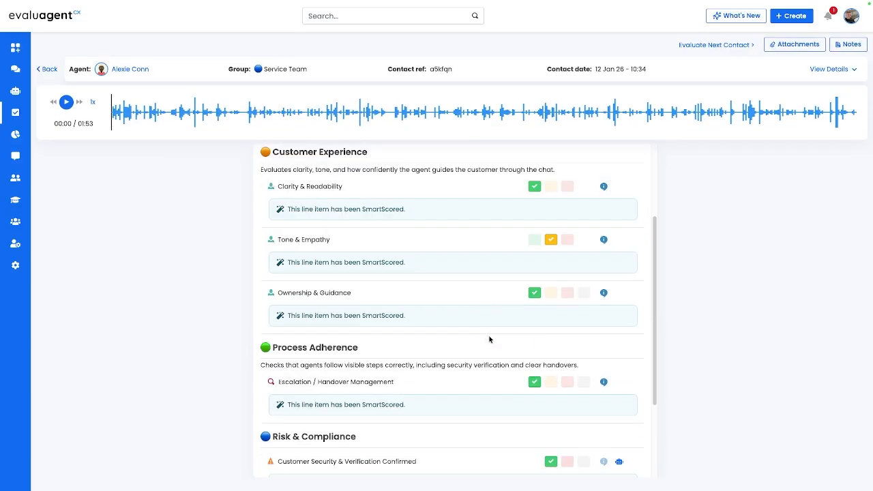
scroll(489, 339, "down", 2)
scroll(489, 339, "up", 4)
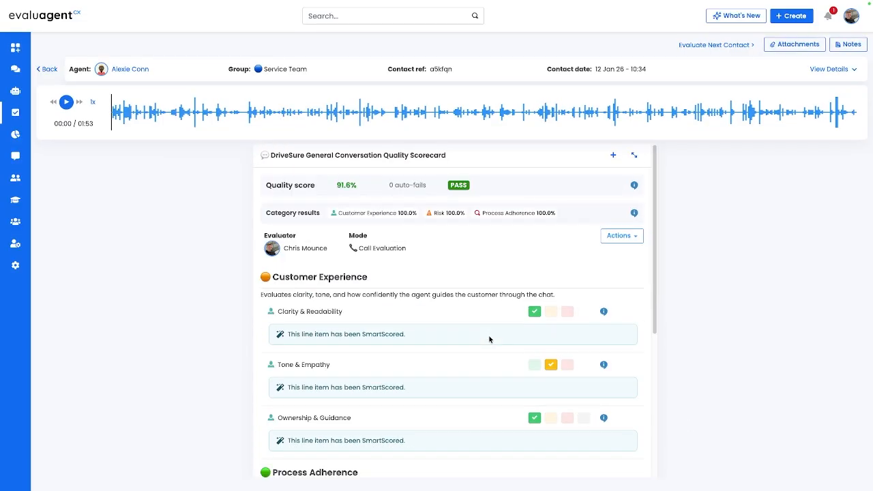
left_click(634, 240)
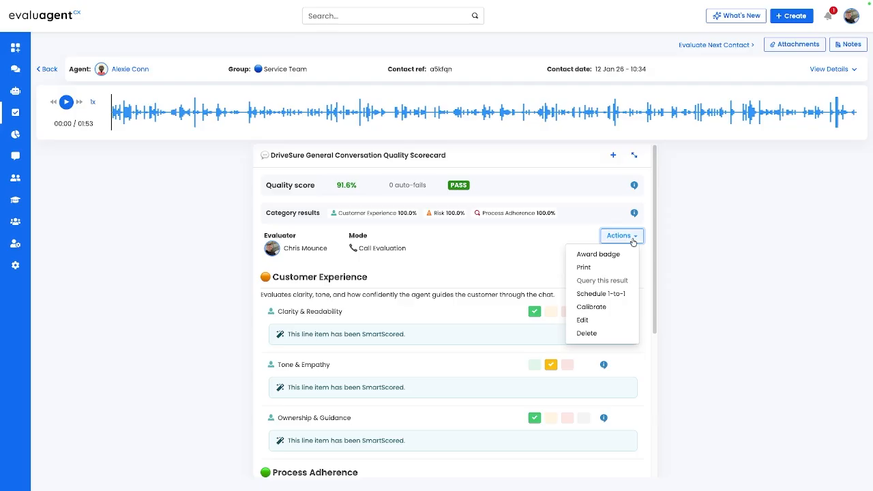
left_click(633, 242)
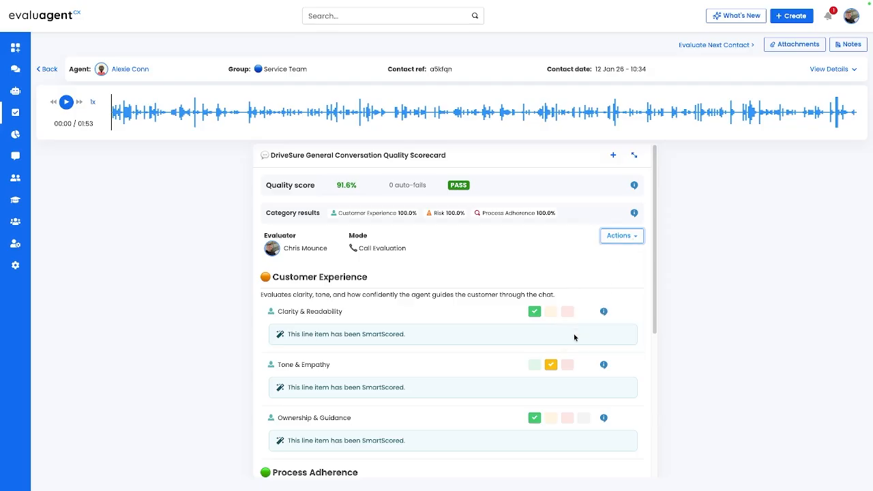